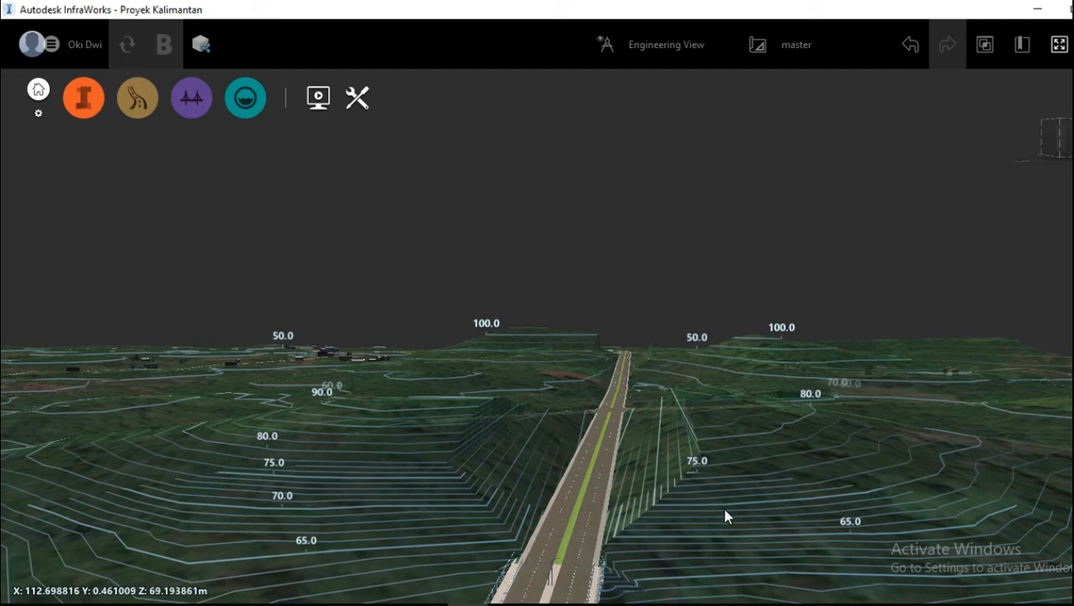
# Set the Cut Material of the road Jalan Nunukan to the Grass style from the Terrain materials
pyautogui.moveTo(724, 510)
pyautogui.mouseDown()
pyautogui.moveTo(725, 533)
pyautogui.moveTo(727, 517)
pyautogui.mouseUp()
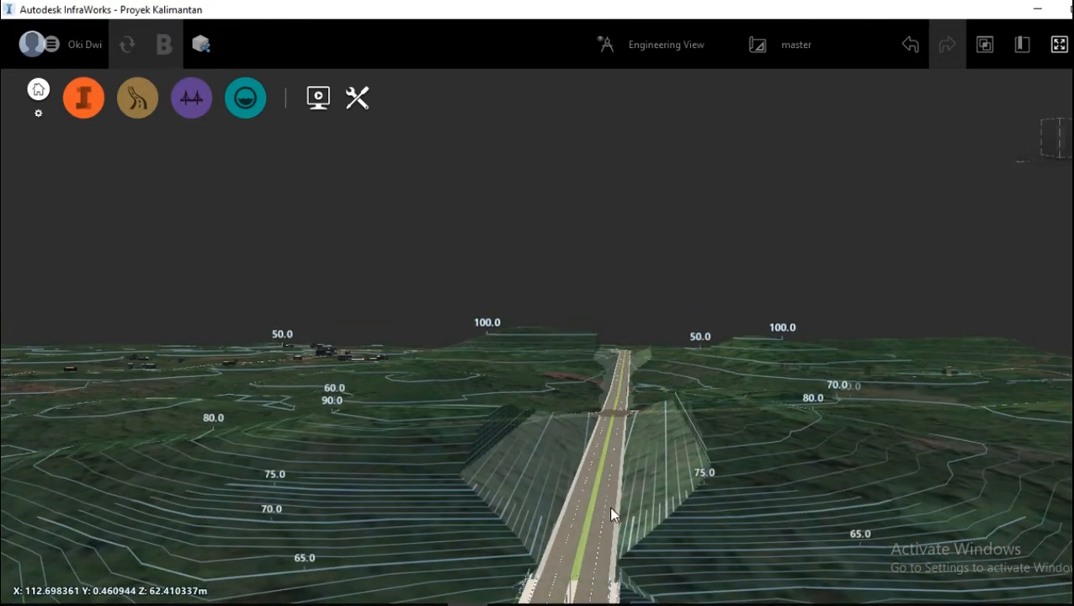
pyautogui.scroll(3, 608, 511)
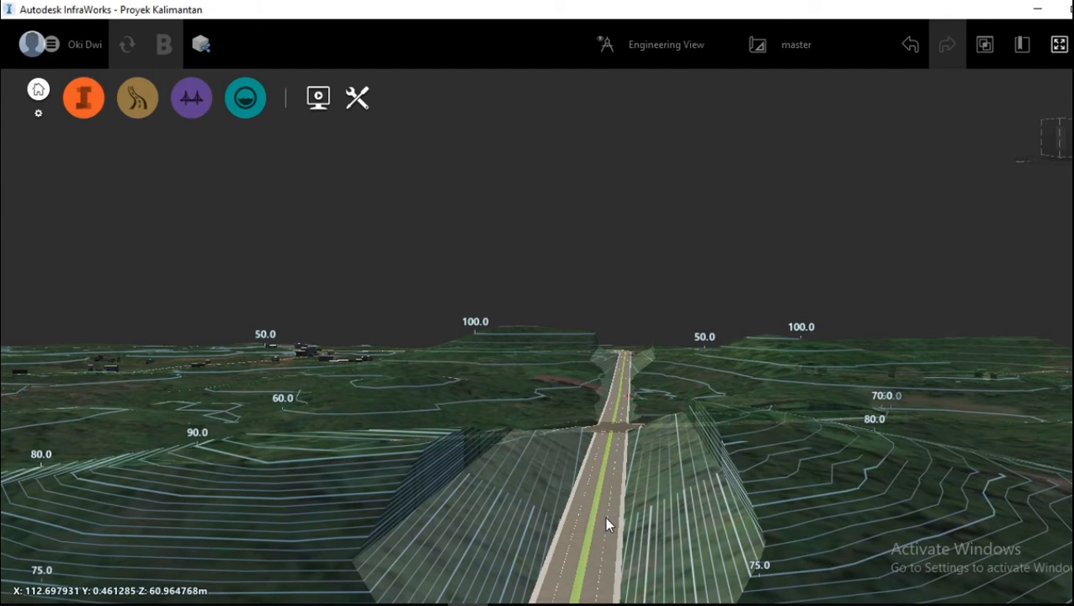
pyautogui.click(606, 520)
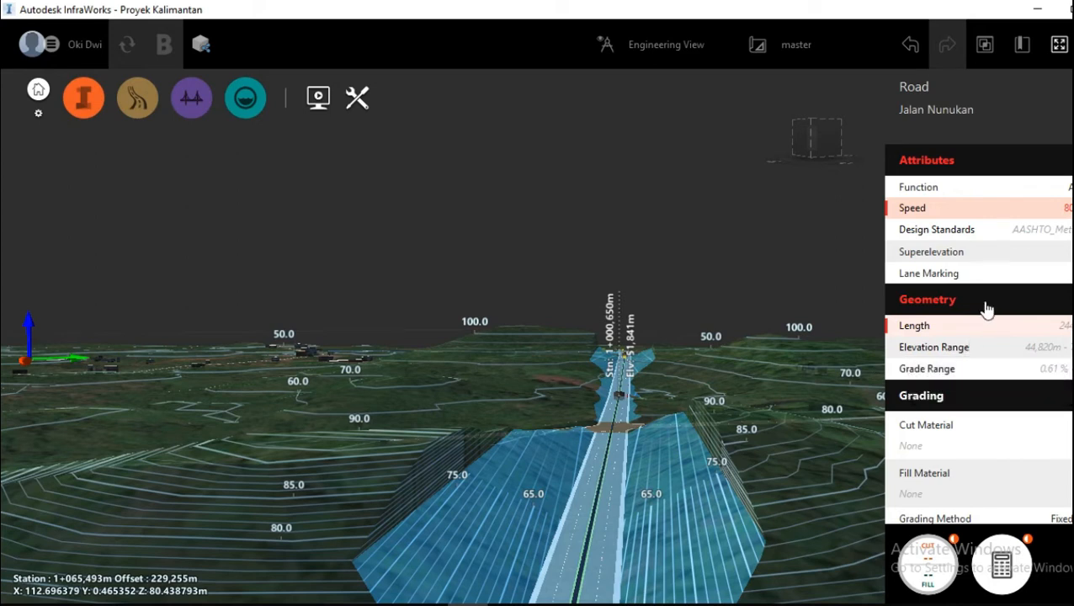
pyautogui.scroll(-1, 984, 313)
pyautogui.scroll(-1, 984, 313)
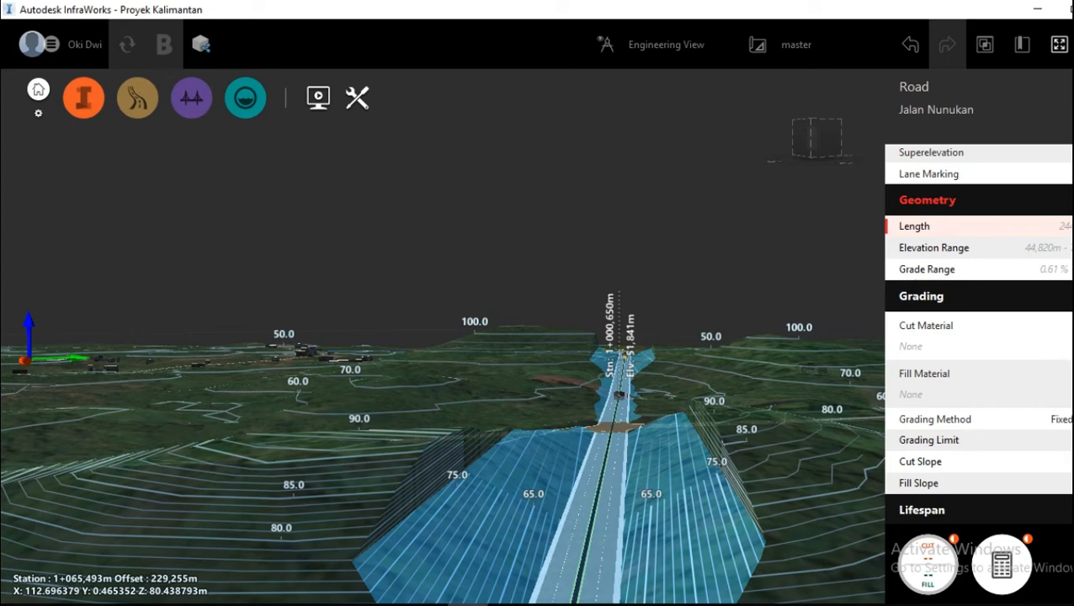
pyautogui.click(1071, 336)
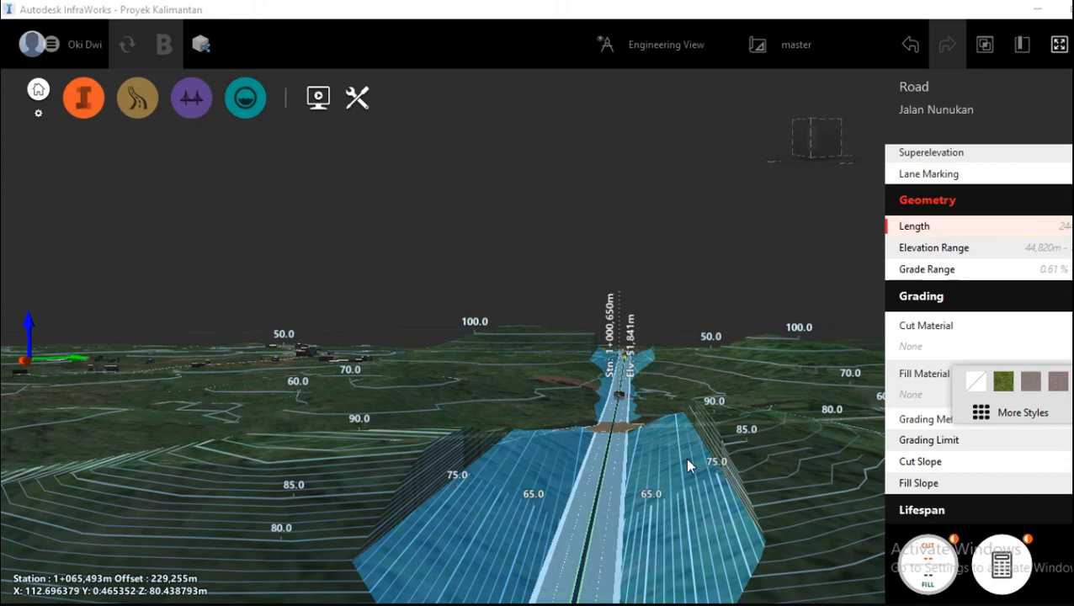
pyautogui.click(1013, 419)
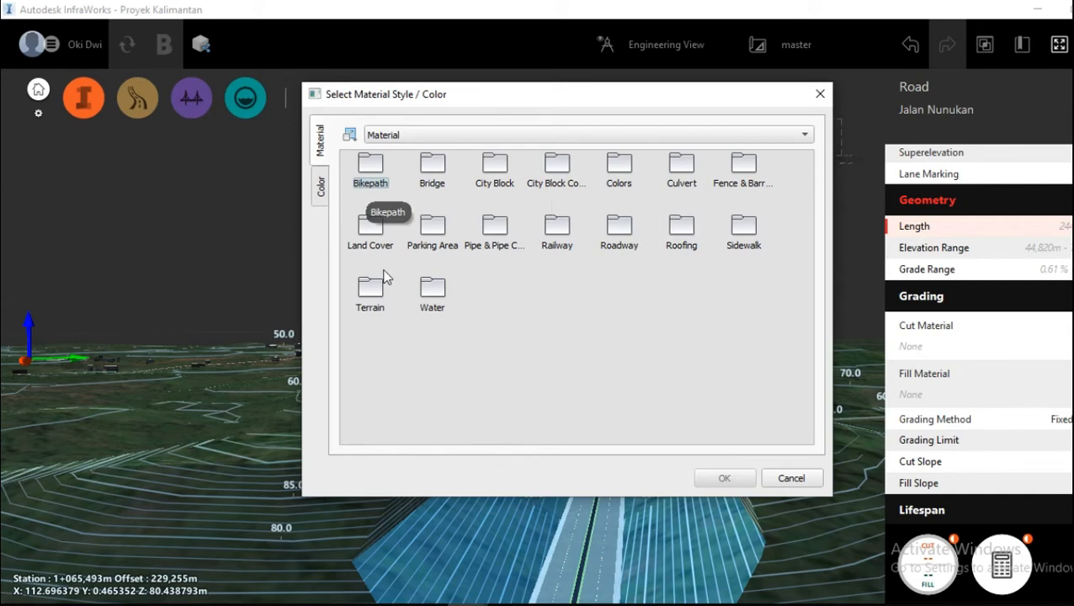
pyautogui.click(371, 295)
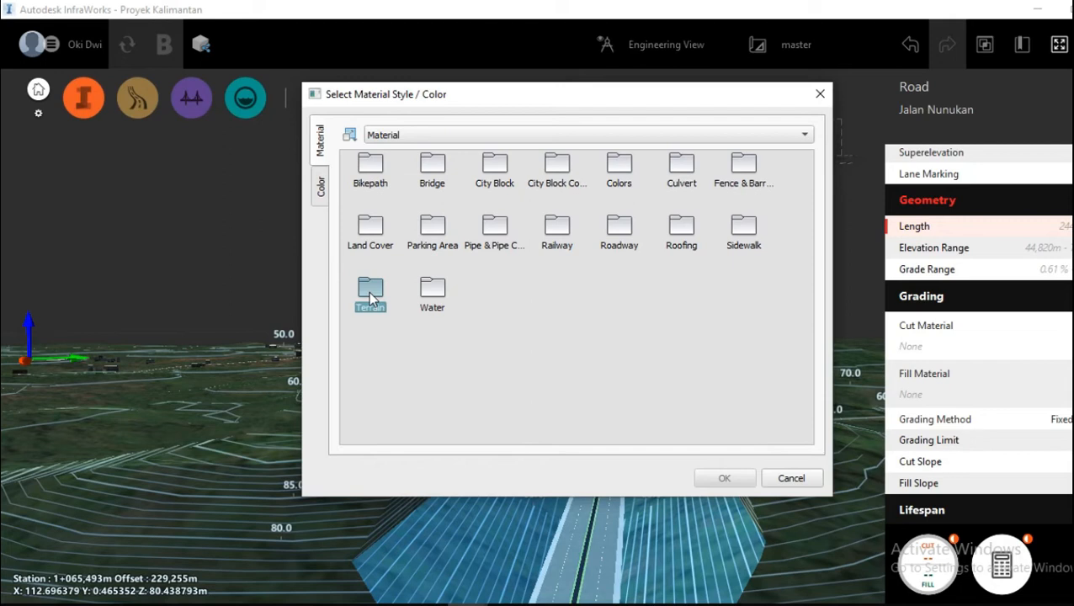
pyautogui.doubleClick(371, 296)
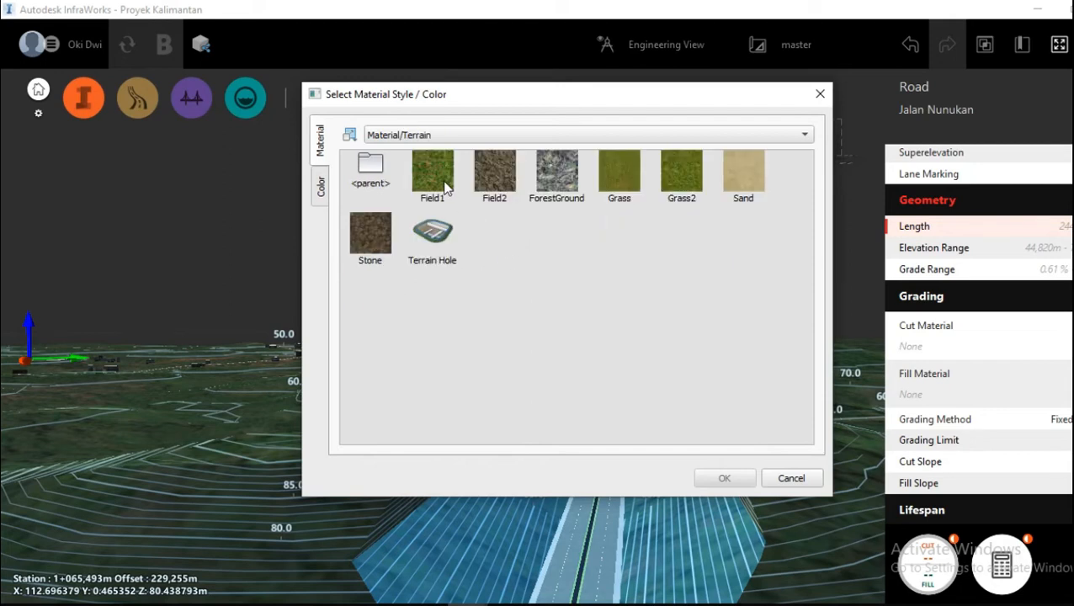
pyautogui.click(620, 181)
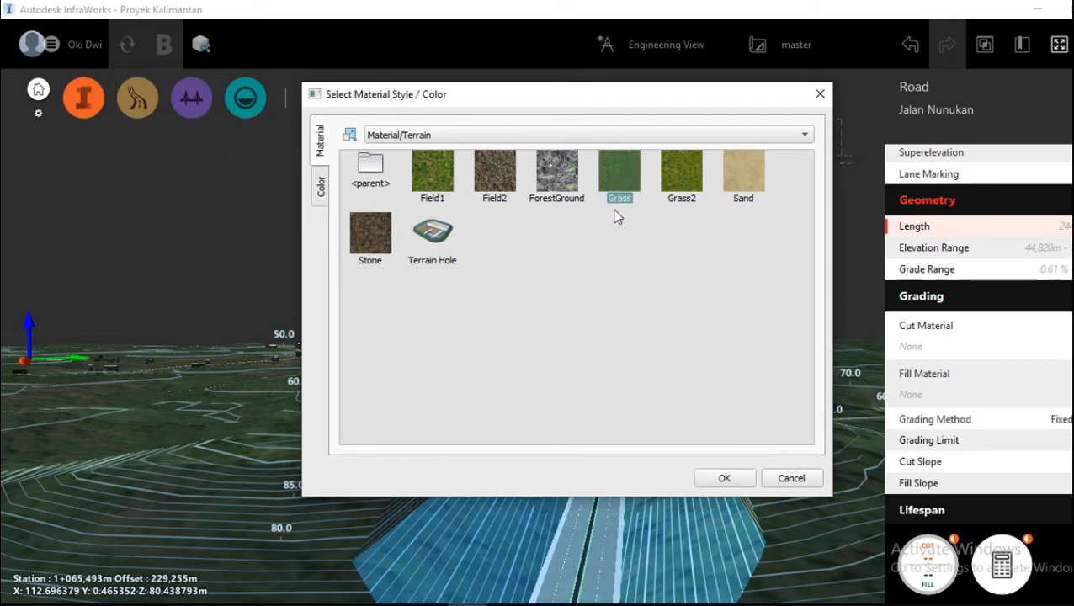
pyautogui.click(724, 478)
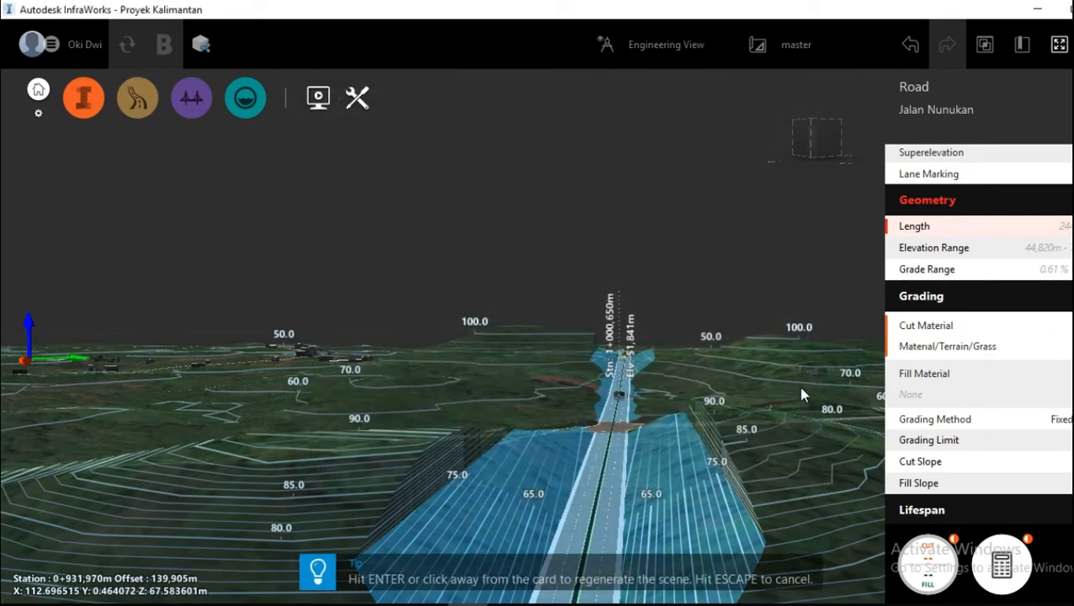
# Set the road's Fill Material to Material/Terrain/Grass, regenerate the scene and deselect the road
pyautogui.click(1071, 396)
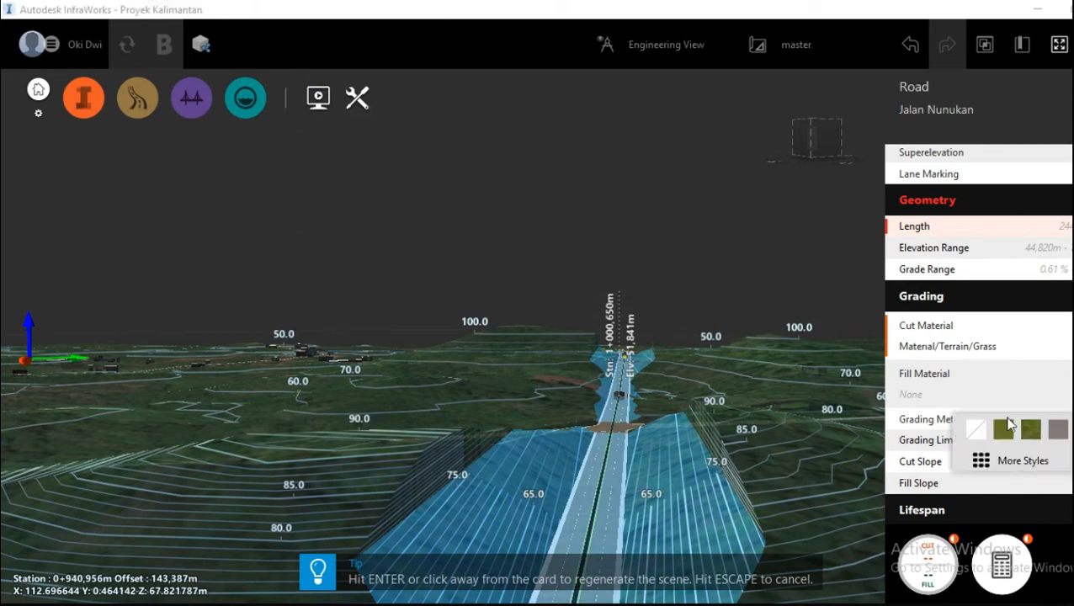
pyautogui.click(1003, 430)
pyautogui.press('Return')
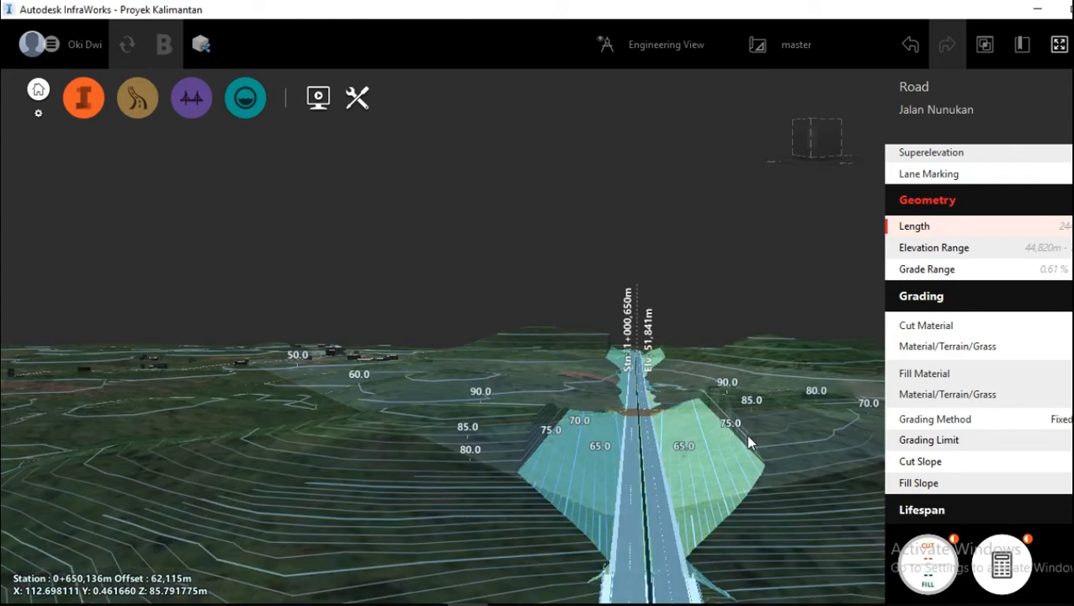
pyautogui.scroll(-3, 739, 446)
pyautogui.moveTo(784, 473); pyautogui.dragTo(759, 528)
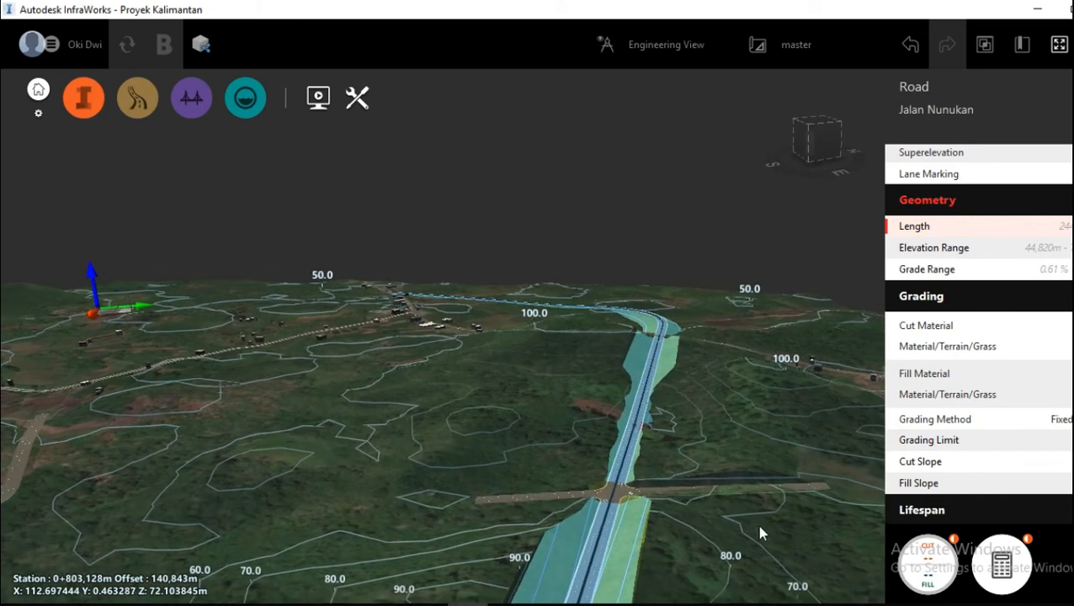
pyautogui.click(759, 532)
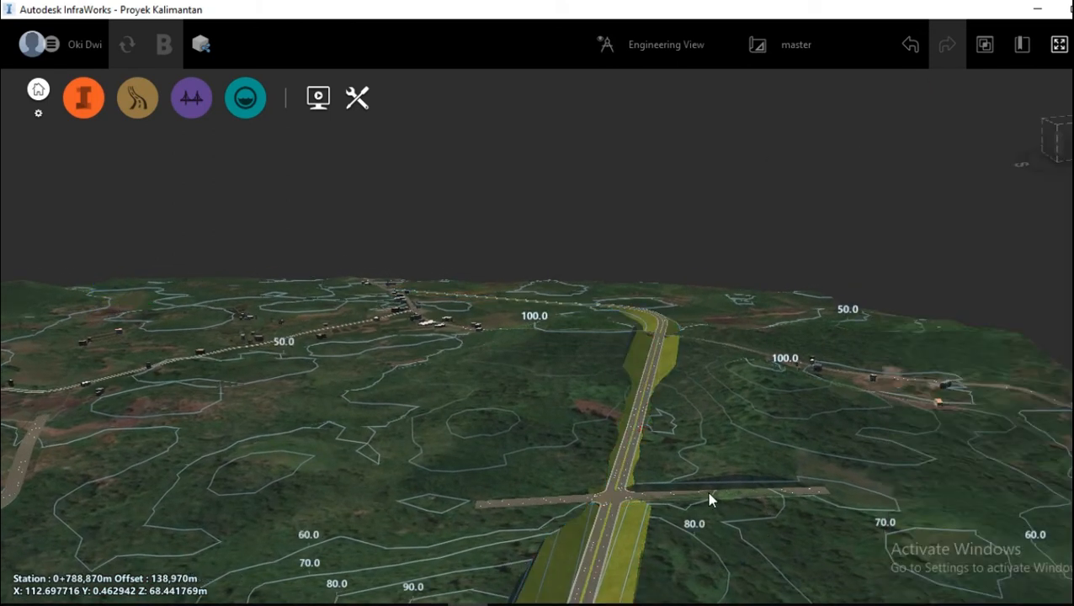
# Switch the grading method of the road Jalan Nunukan to Fixed Width and apply a smaller grading limit
pyautogui.scroll(3, 625, 593)
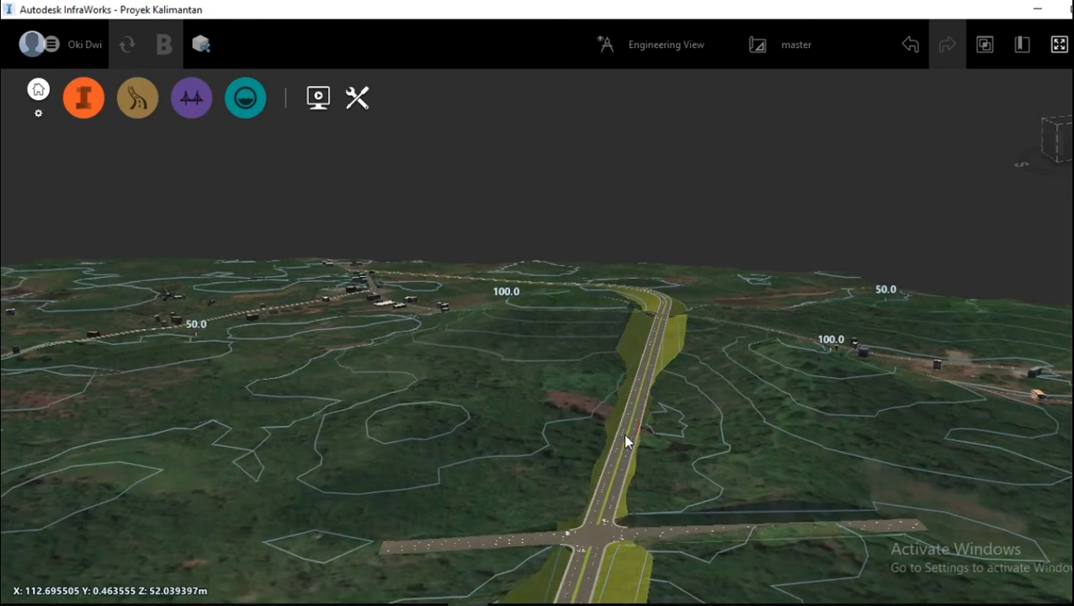
pyautogui.scroll(3, 621, 419)
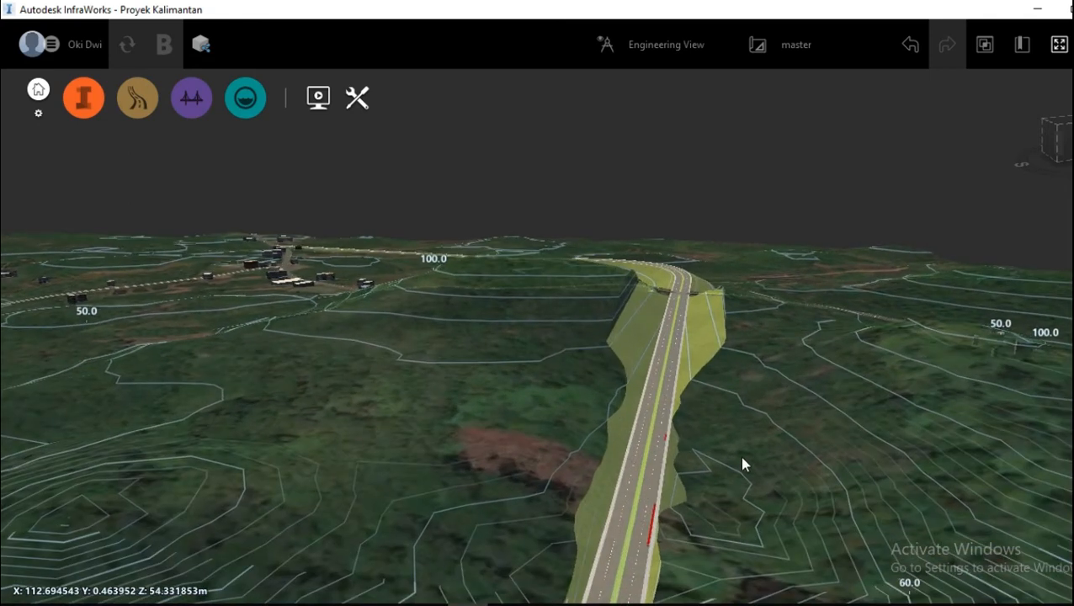
pyautogui.moveTo(780, 459); pyautogui.dragTo(669, 448)
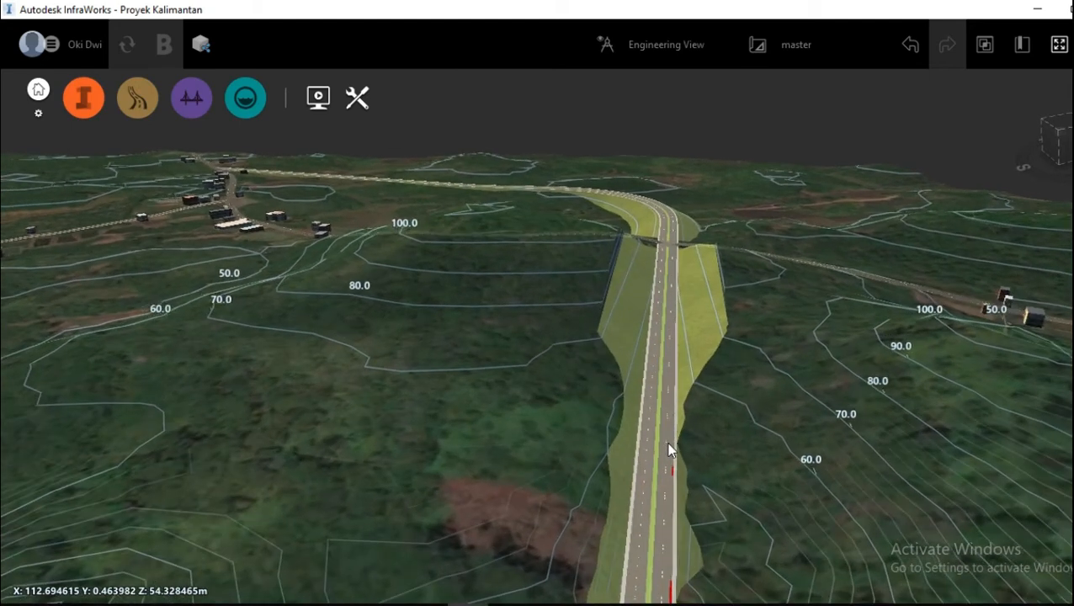
pyautogui.click(665, 454)
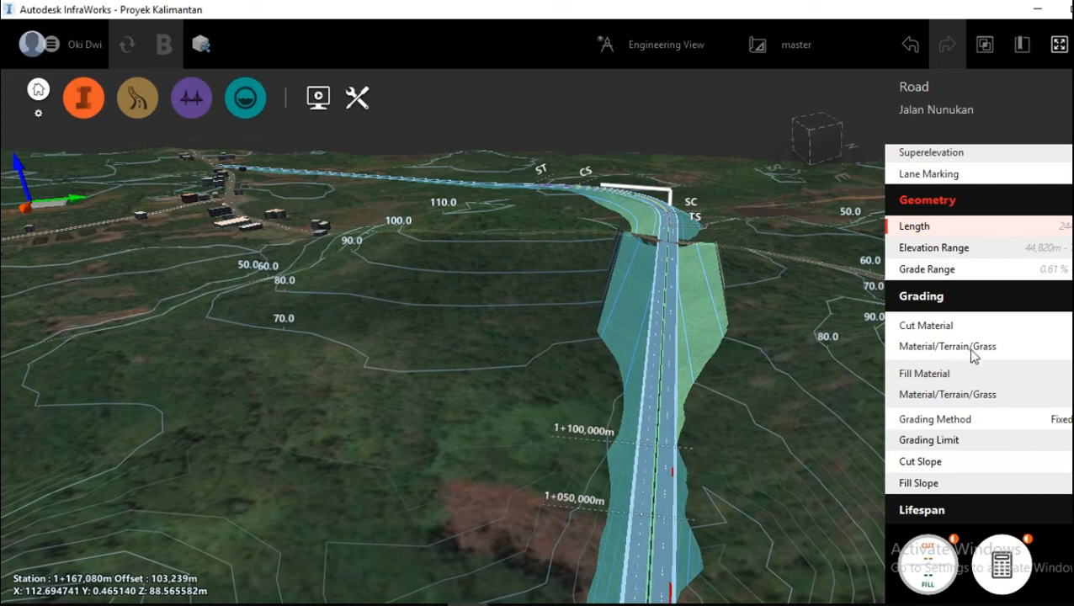
pyautogui.scroll(-1, 994, 367)
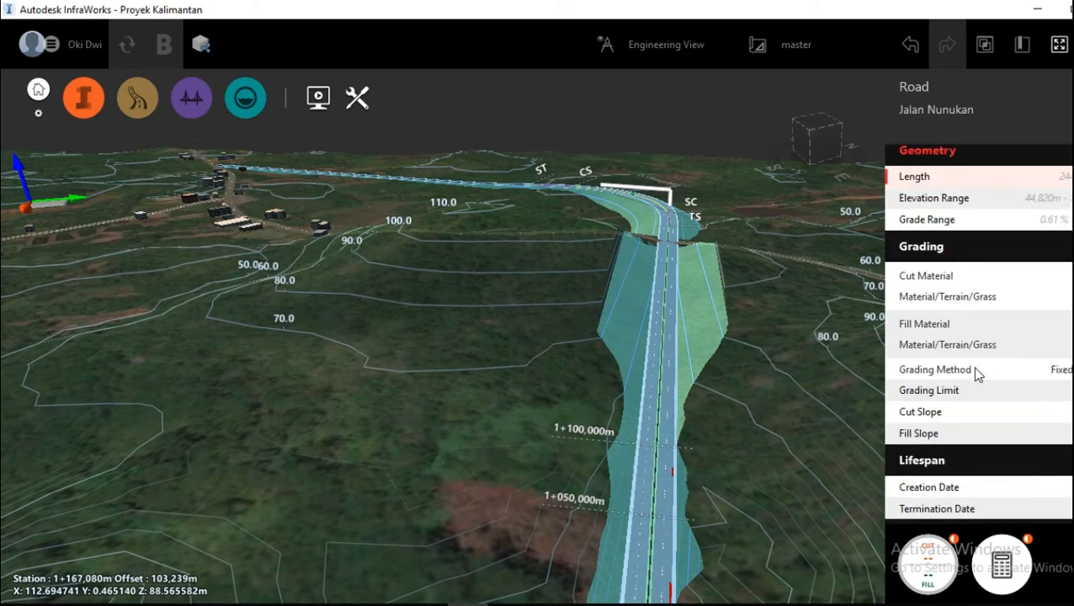
pyautogui.click(1065, 369)
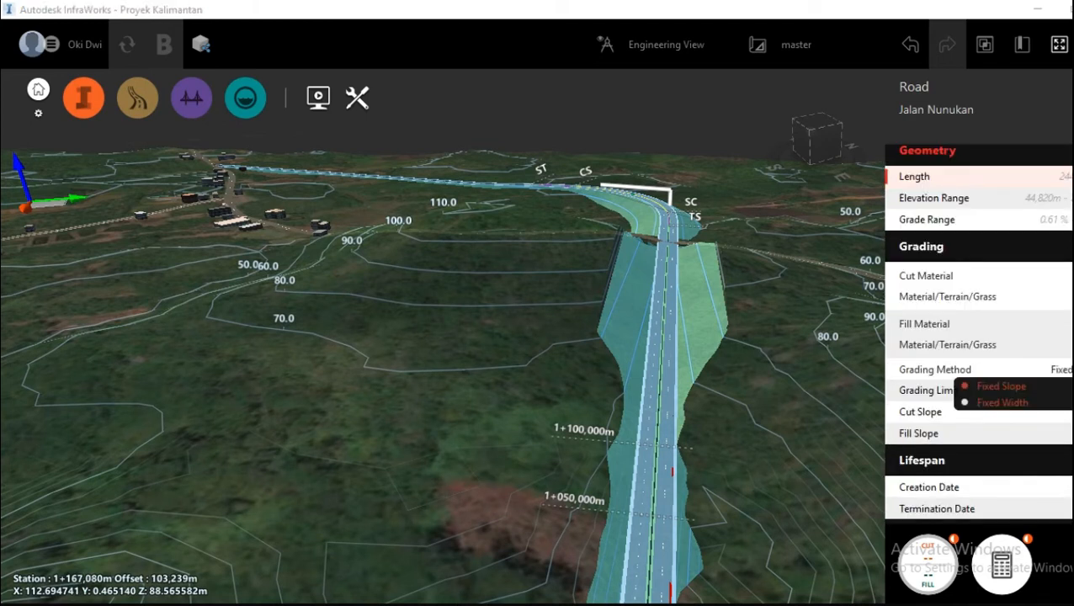
pyautogui.click(1050, 404)
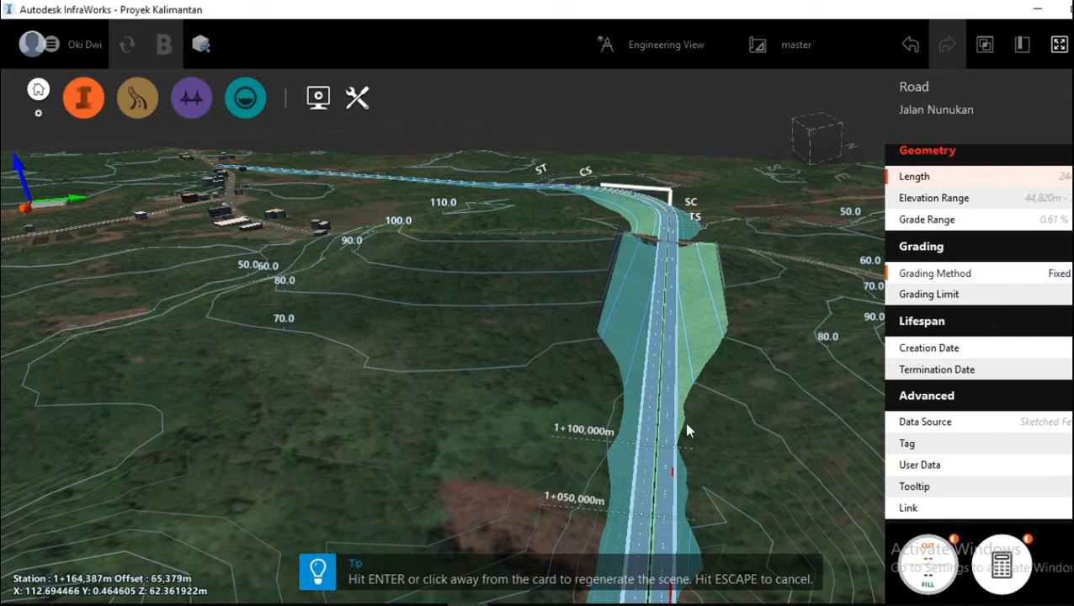
pyautogui.click(732, 474)
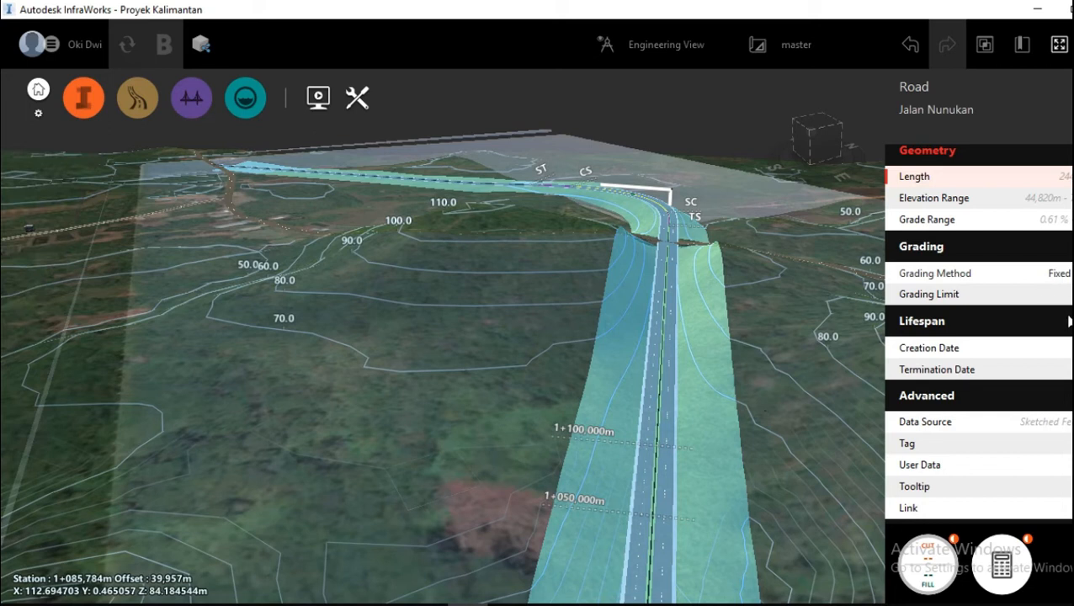
pyautogui.click(1070, 294)
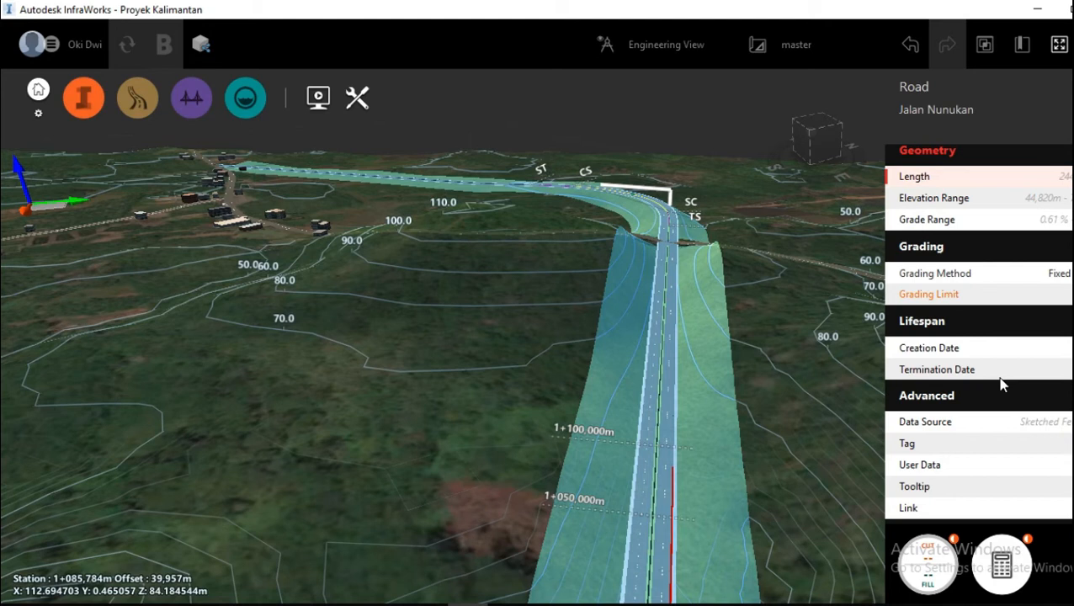
pyautogui.press('Return')
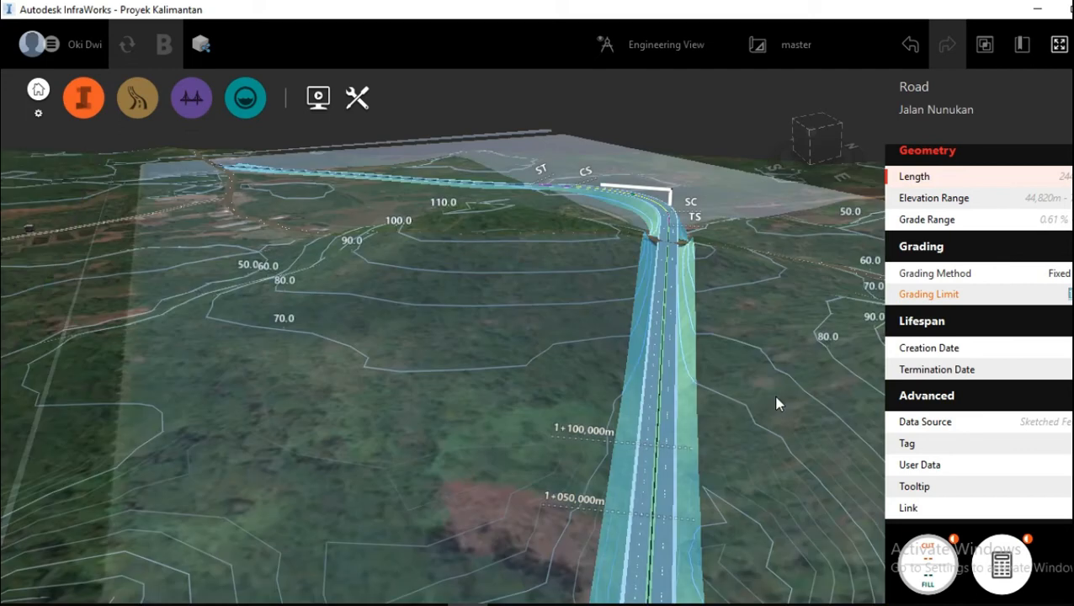
# Examine the fixed-width grading along the road from low and overhead angles, and deselect the road
pyautogui.moveTo(737, 423); pyautogui.dragTo(746, 406)
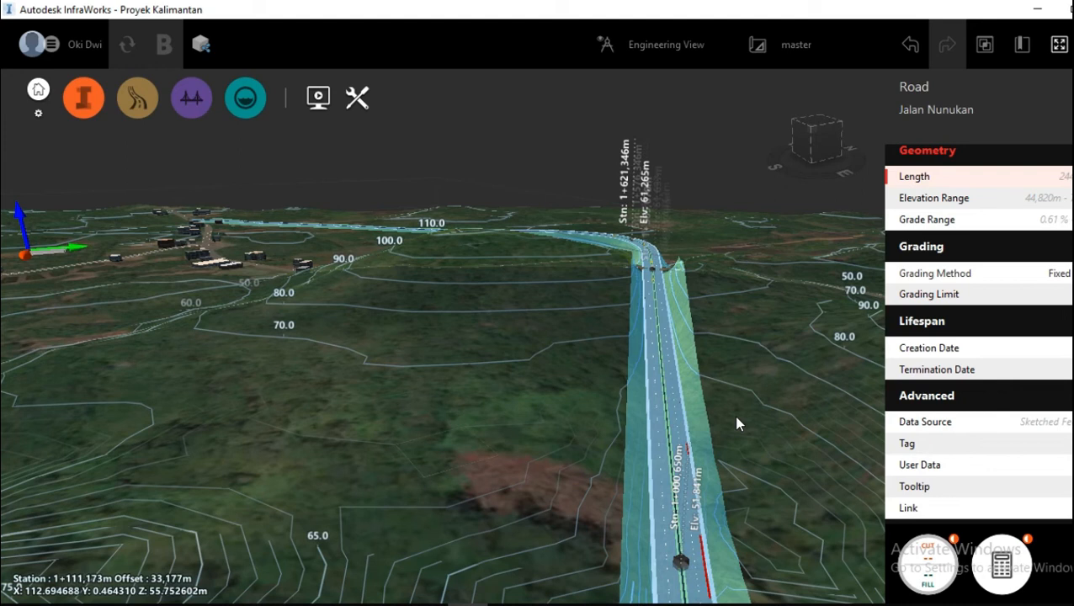
pyautogui.scroll(-1, 721, 433)
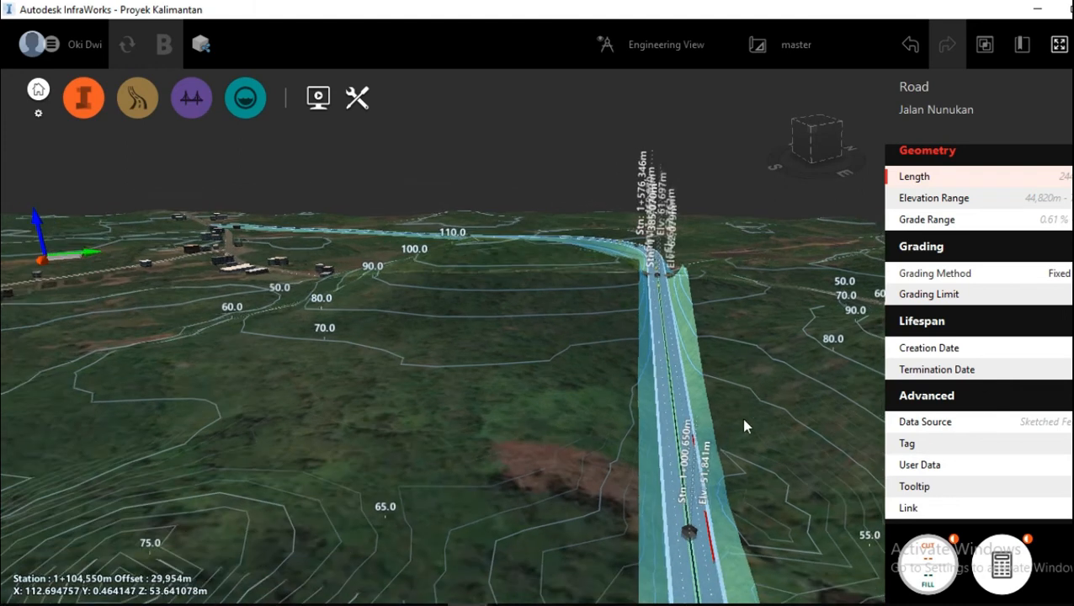
pyautogui.moveTo(756, 424); pyautogui.dragTo(753, 430)
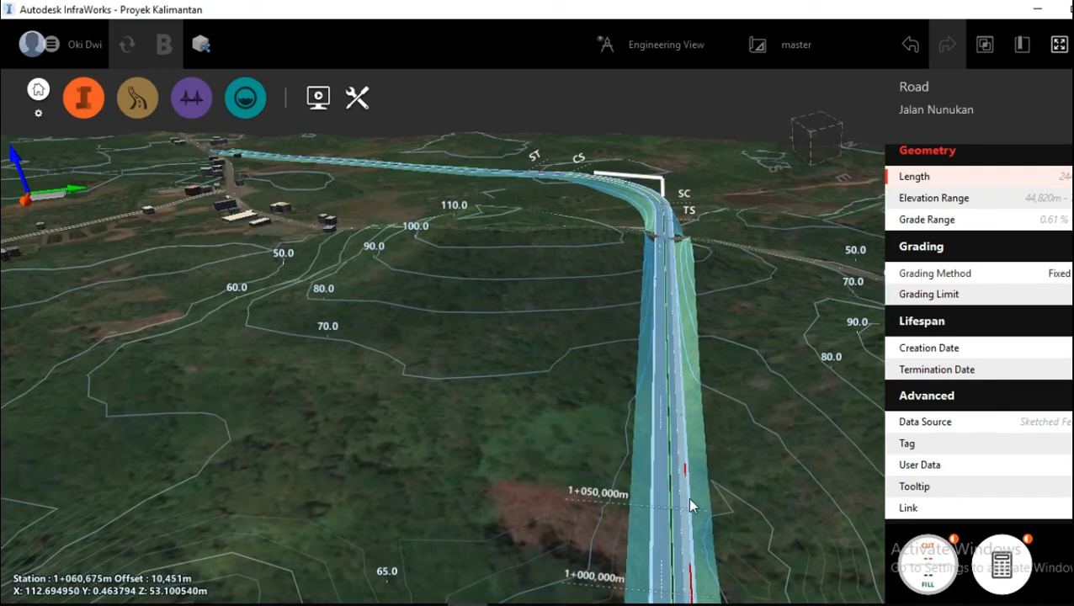
pyautogui.moveTo(758, 487); pyautogui.dragTo(692, 574)
pyautogui.scroll(-3, 681, 536)
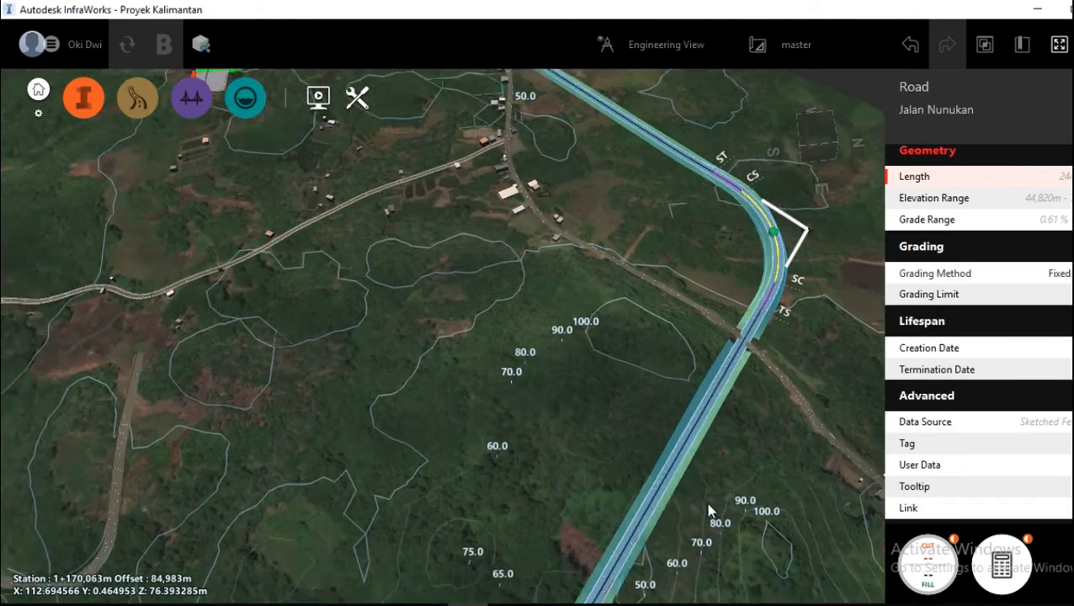
pyautogui.scroll(3, 703, 509)
pyautogui.moveTo(665, 529); pyautogui.dragTo(729, 425)
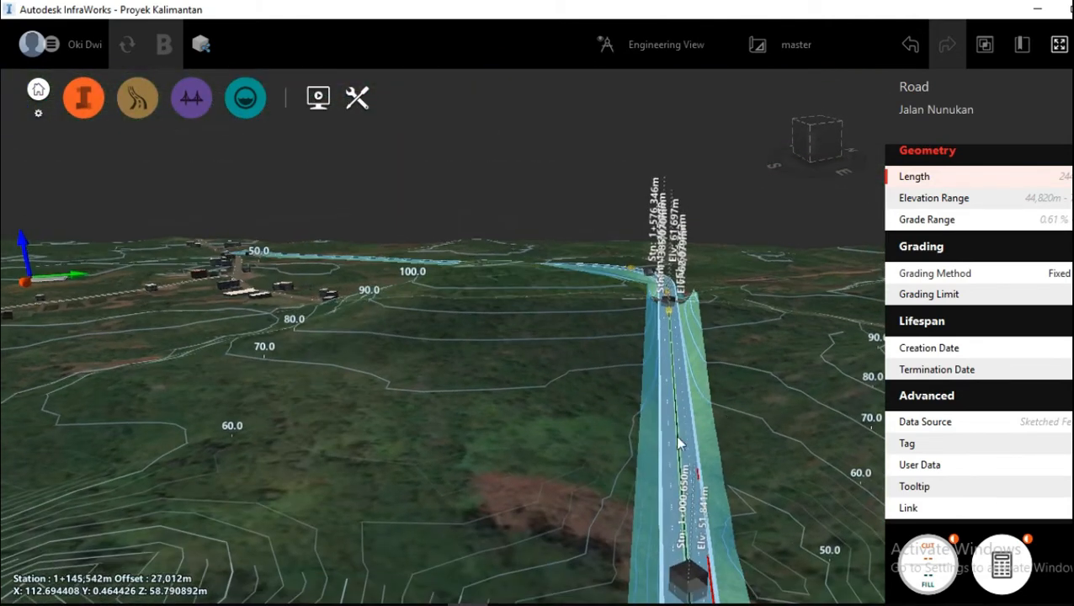
pyautogui.press('Escape')
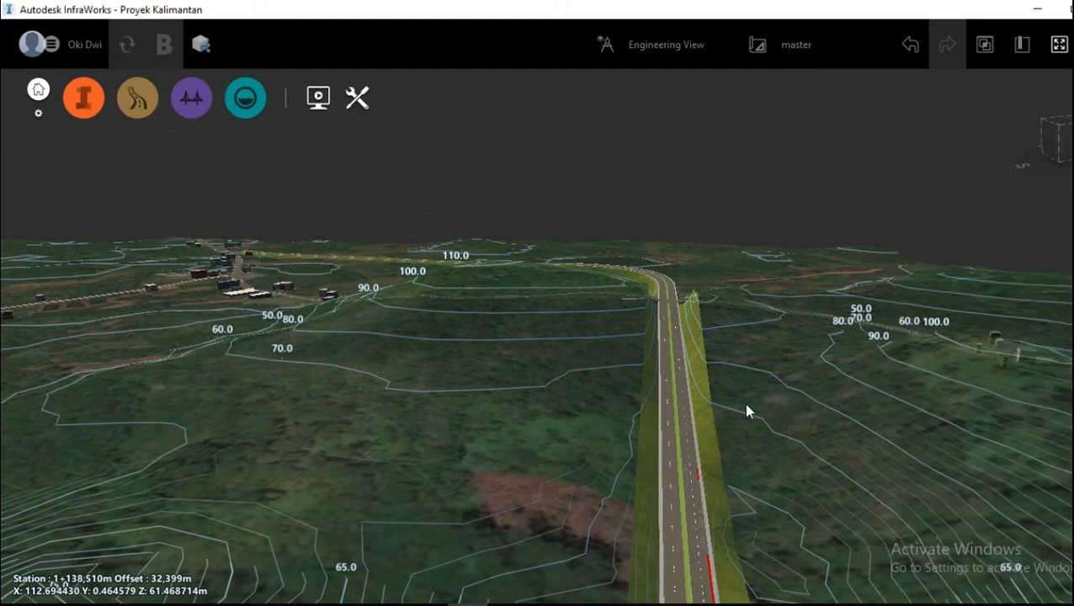
# Set the grading method of the road Jalan Nunukan back to Fixed Slope and apply a new grading limit
pyautogui.click(689, 462)
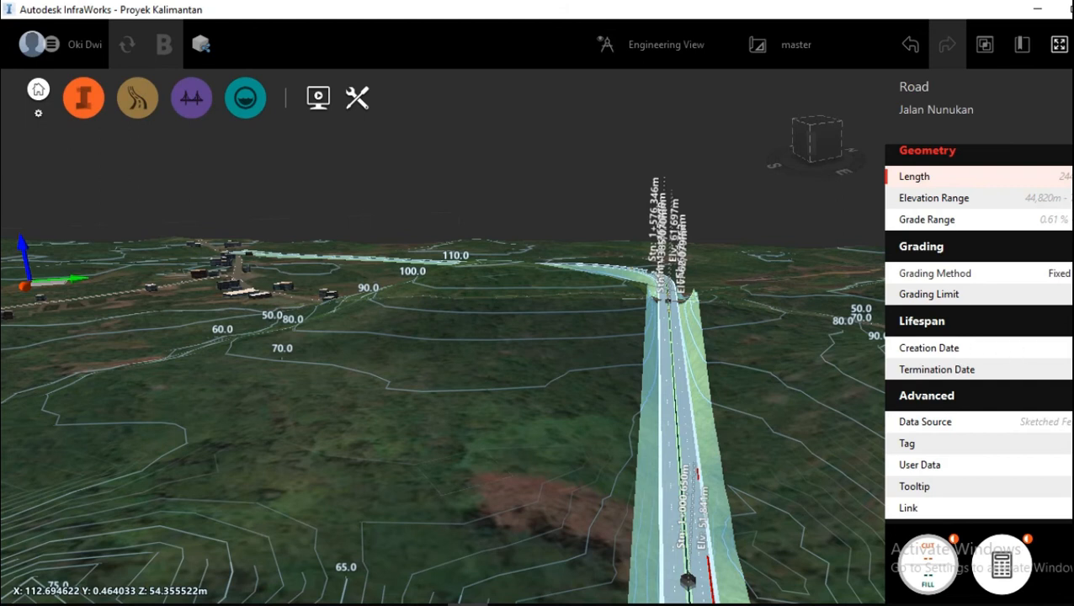
pyautogui.click(1058, 273)
pyautogui.click(1004, 290)
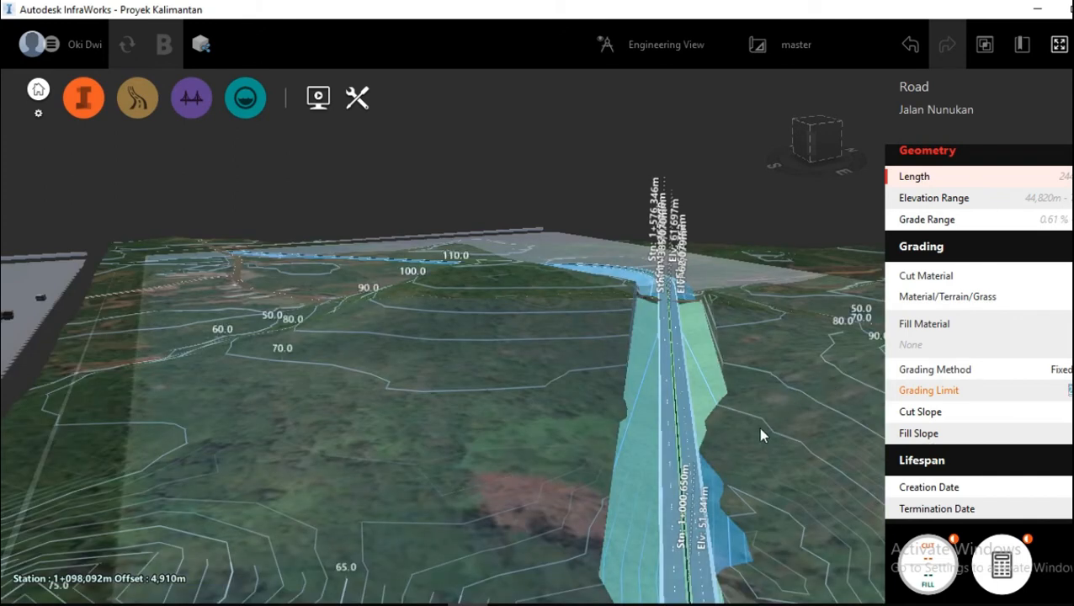
pyautogui.moveTo(751, 428); pyautogui.dragTo(755, 410)
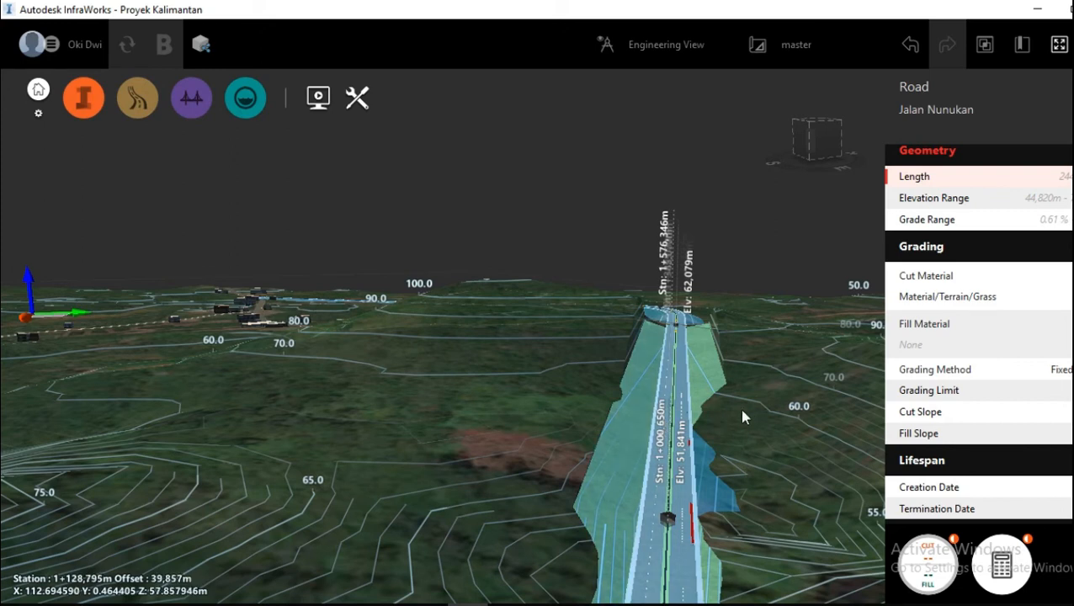
pyautogui.moveTo(741, 422)
pyautogui.mouseDown()
pyautogui.moveTo(732, 471)
pyautogui.moveTo(672, 517)
pyautogui.moveTo(644, 508)
pyautogui.moveTo(739, 420)
pyautogui.mouseUp()
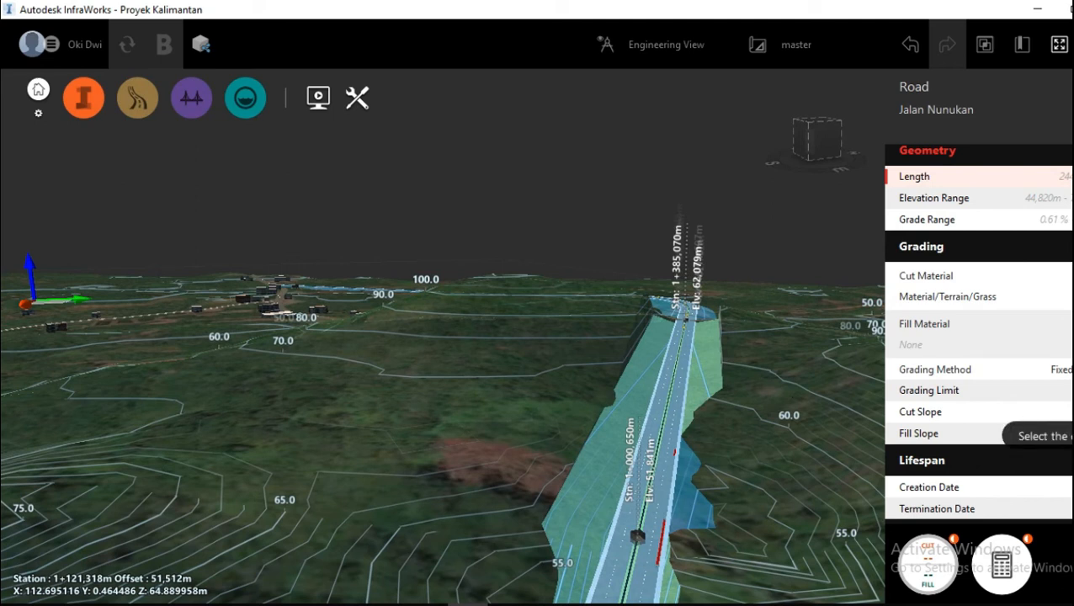
pyautogui.scroll(2, 644, 338)
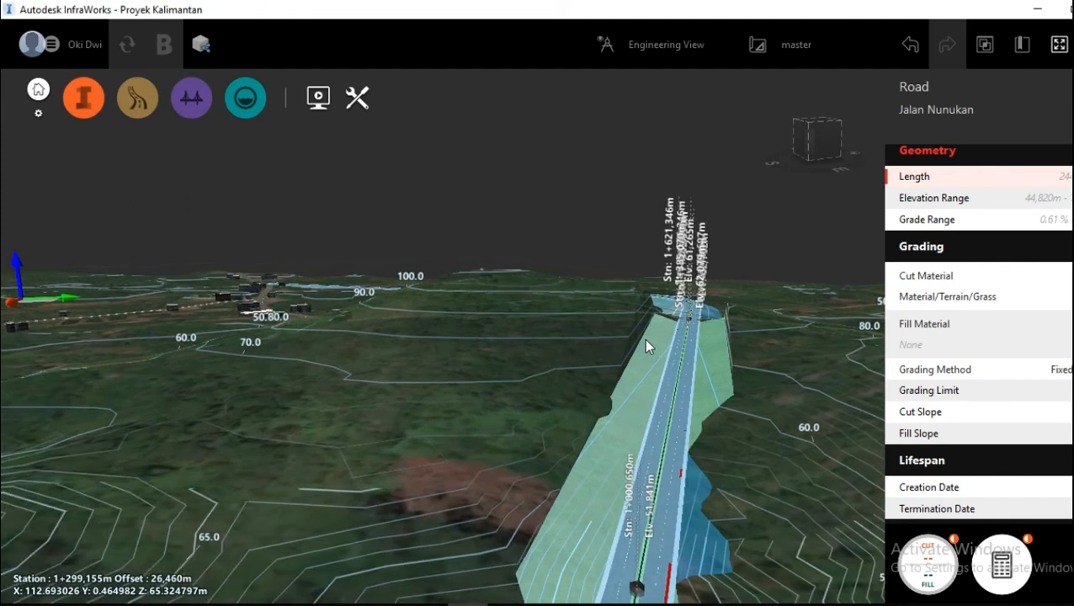
# Apply a steeper Fill Slope to the road Jalan Nunukan and regenerate the scene
pyautogui.scroll(3, 644, 340)
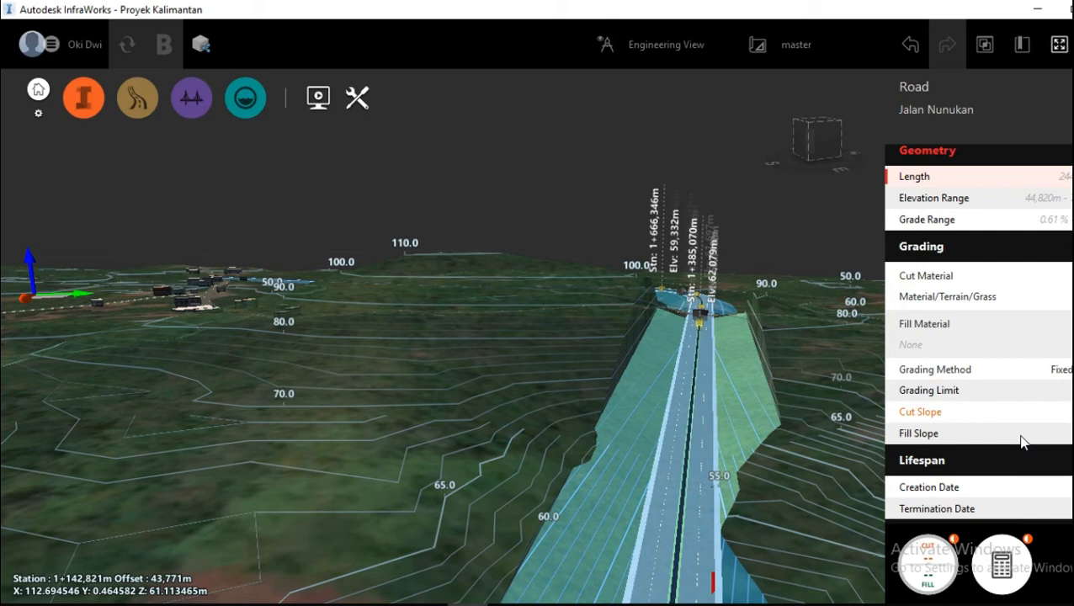
pyautogui.click(993, 434)
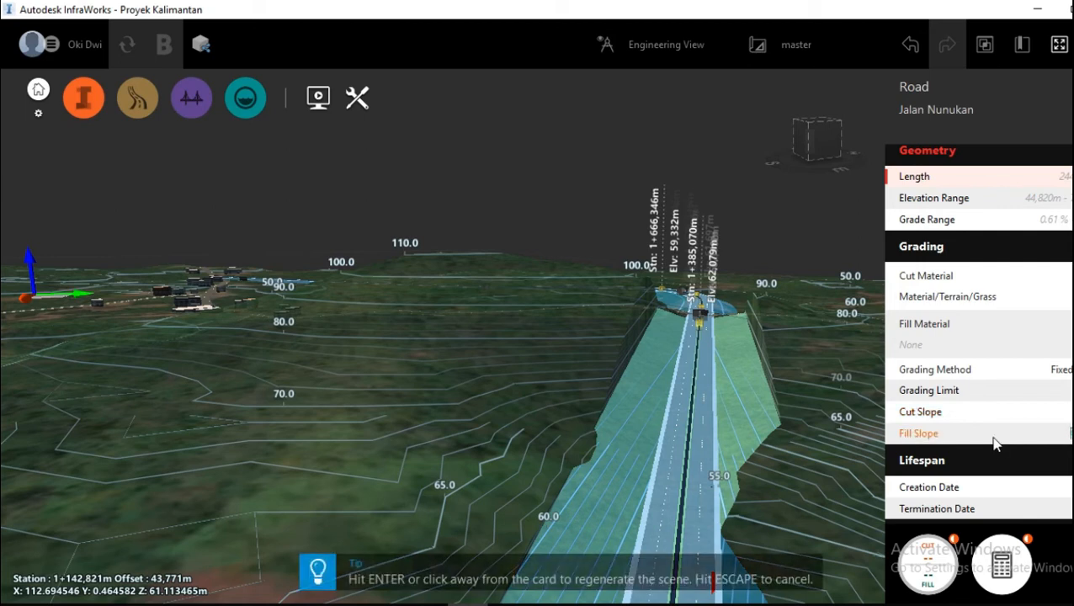
pyautogui.press('Return')
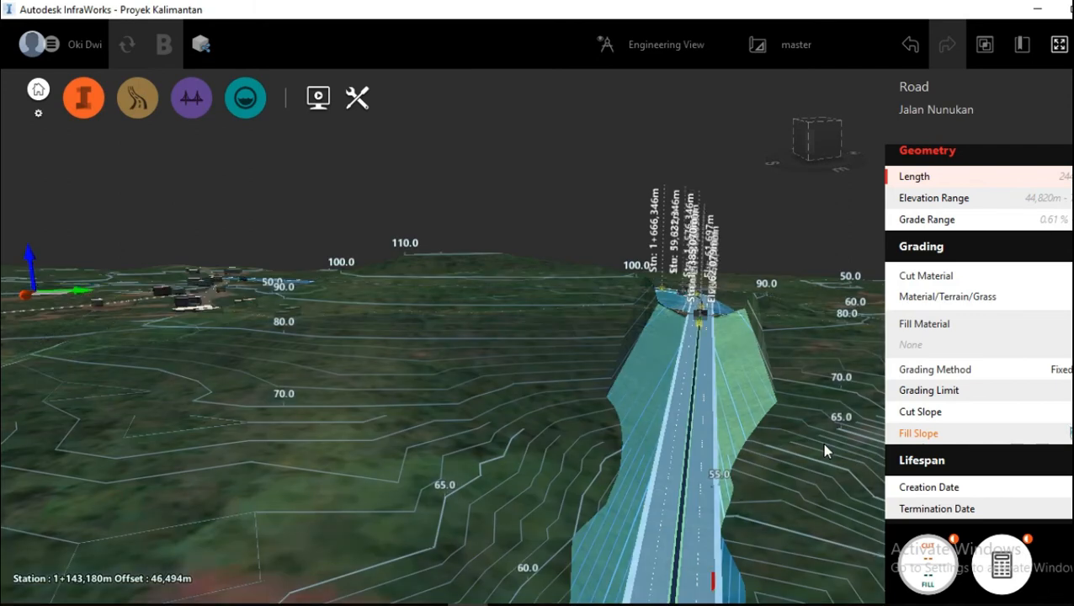
# Apply a steeper Cut Slope to the road Jalan Nunukan, regenerate the scene and deselect the road
pyautogui.moveTo(802, 441); pyautogui.dragTo(781, 457)
pyautogui.scroll(3, 653, 462)
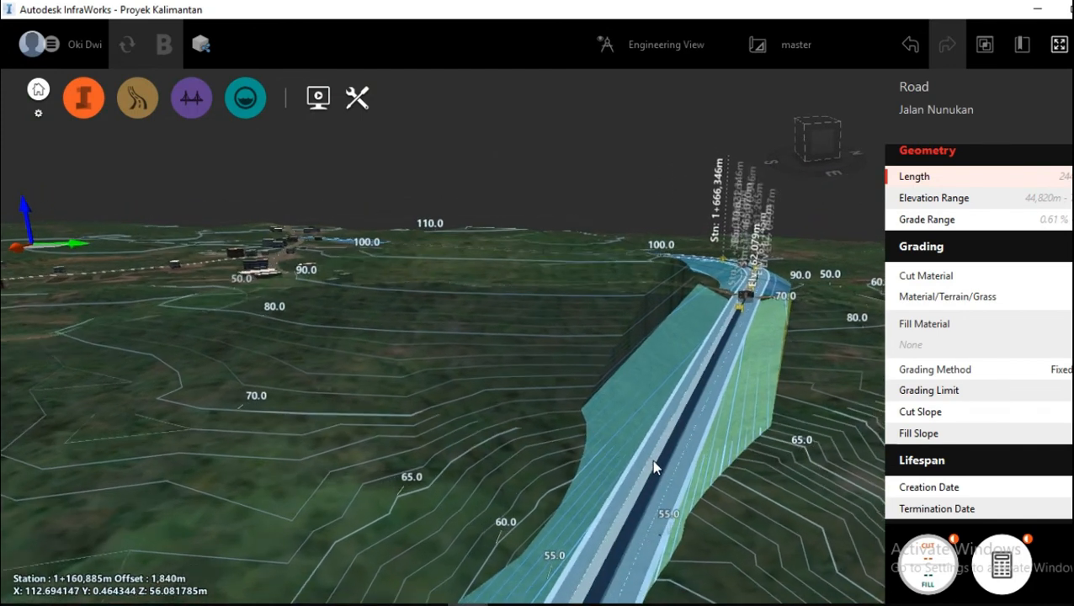
pyautogui.scroll(3, 653, 463)
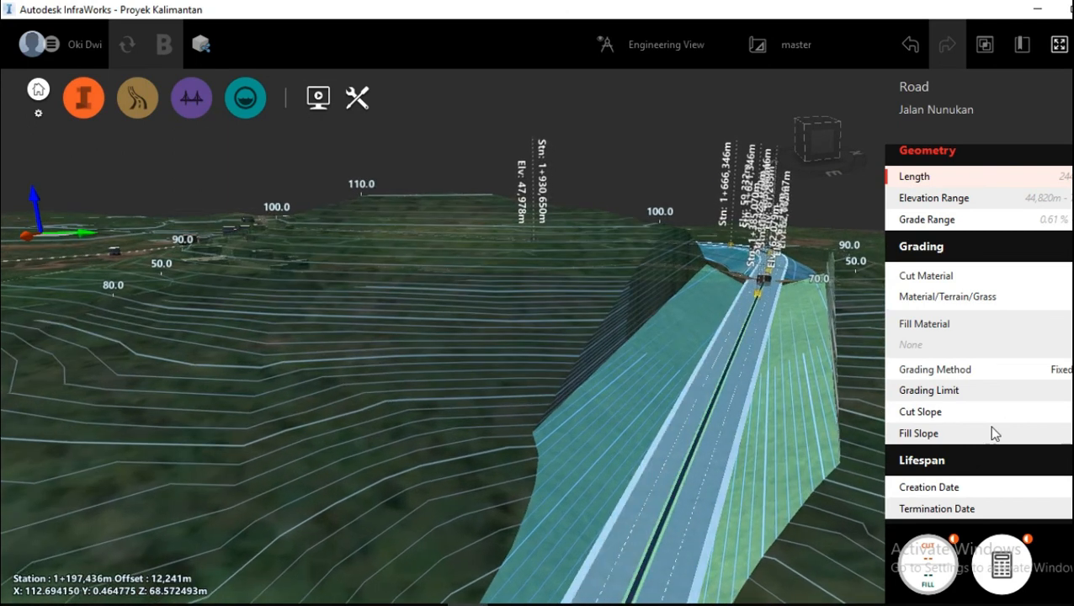
pyautogui.scroll(-2, 733, 431)
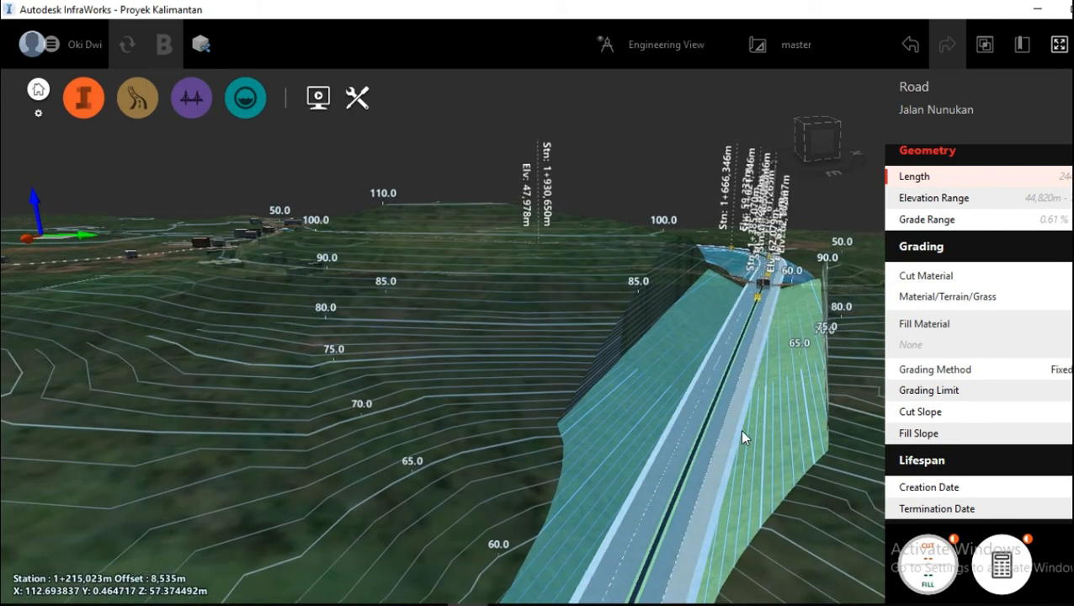
pyautogui.scroll(-1, 766, 431)
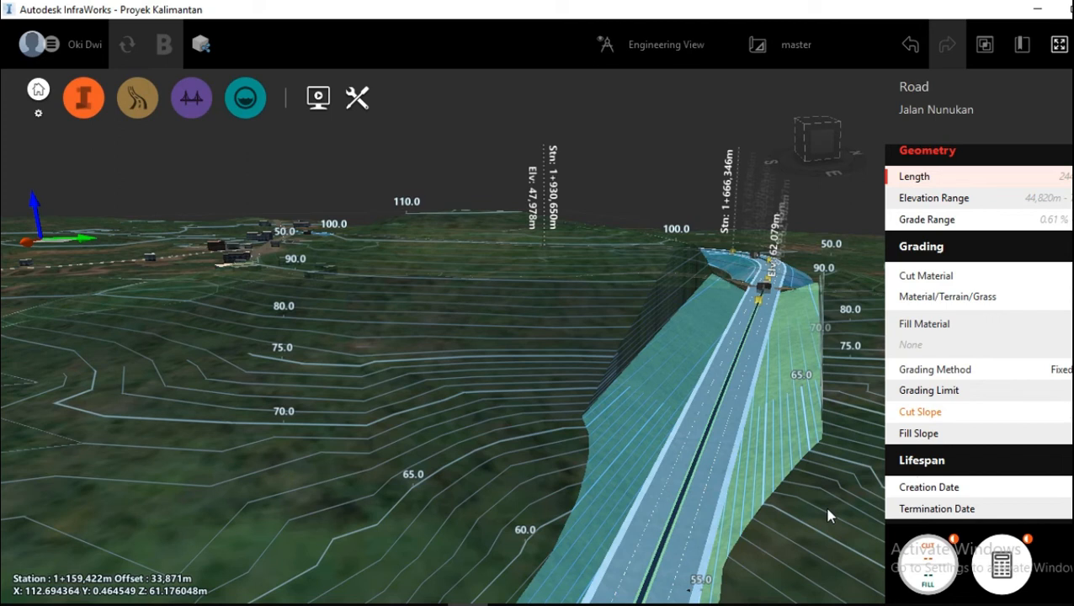
pyautogui.press('Return')
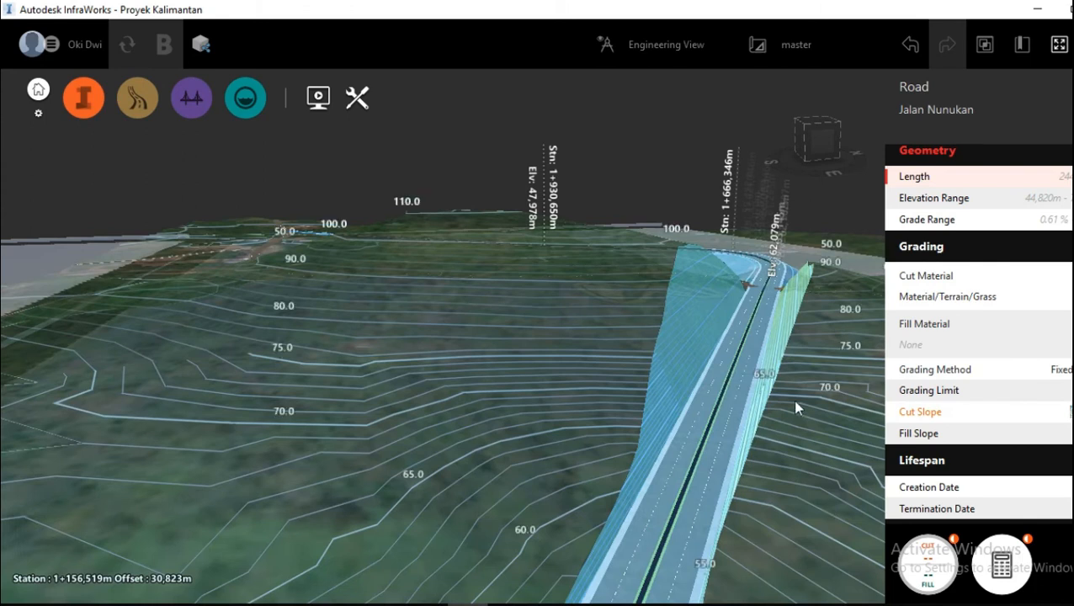
pyautogui.moveTo(803, 431); pyautogui.dragTo(814, 421)
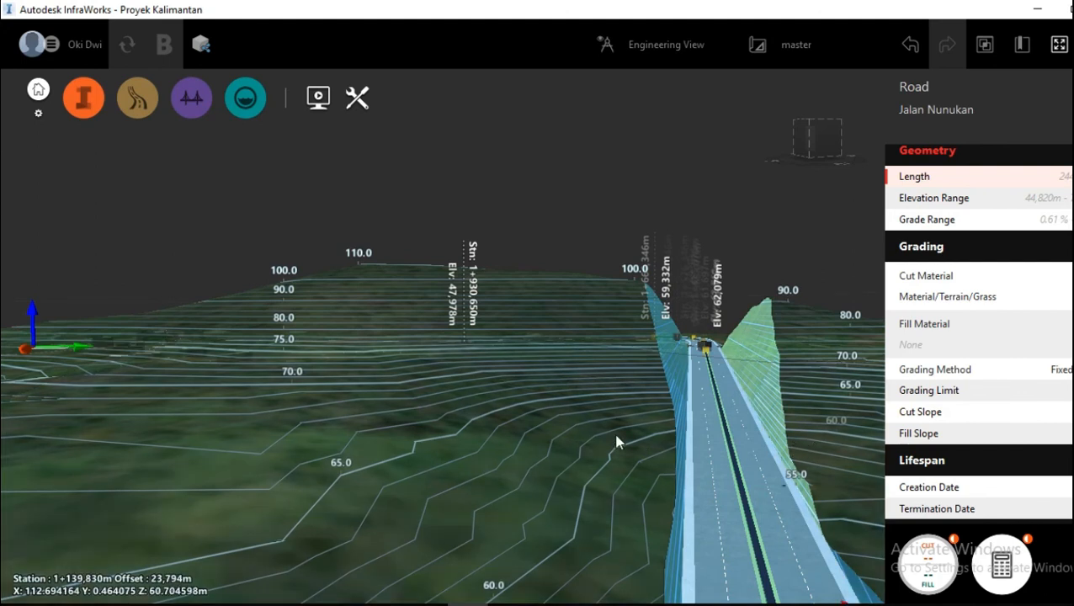
pyautogui.press('Escape')
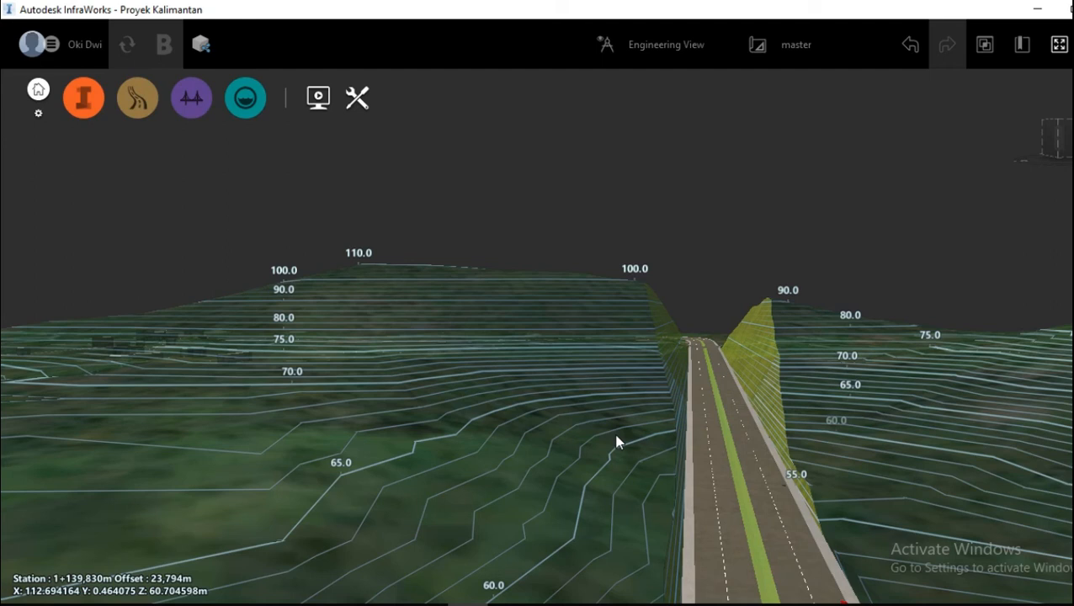
# Reselect the road Jalan Nunukan and review its remaining properties from Lifespan through Advanced to Description
pyautogui.moveTo(906, 485); pyautogui.dragTo(870, 531, button='middle')
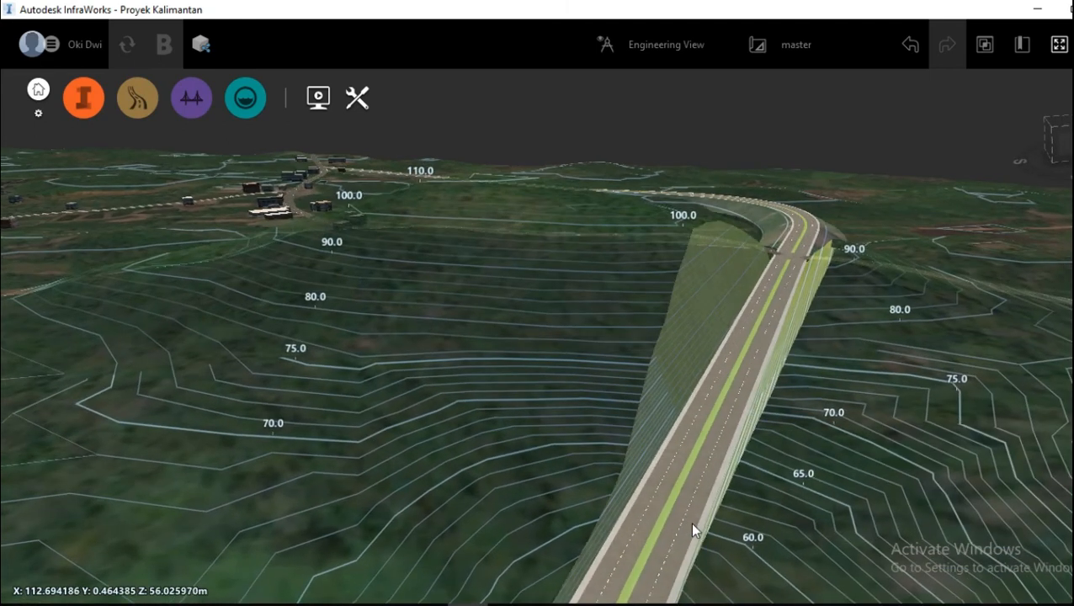
pyautogui.click(687, 521)
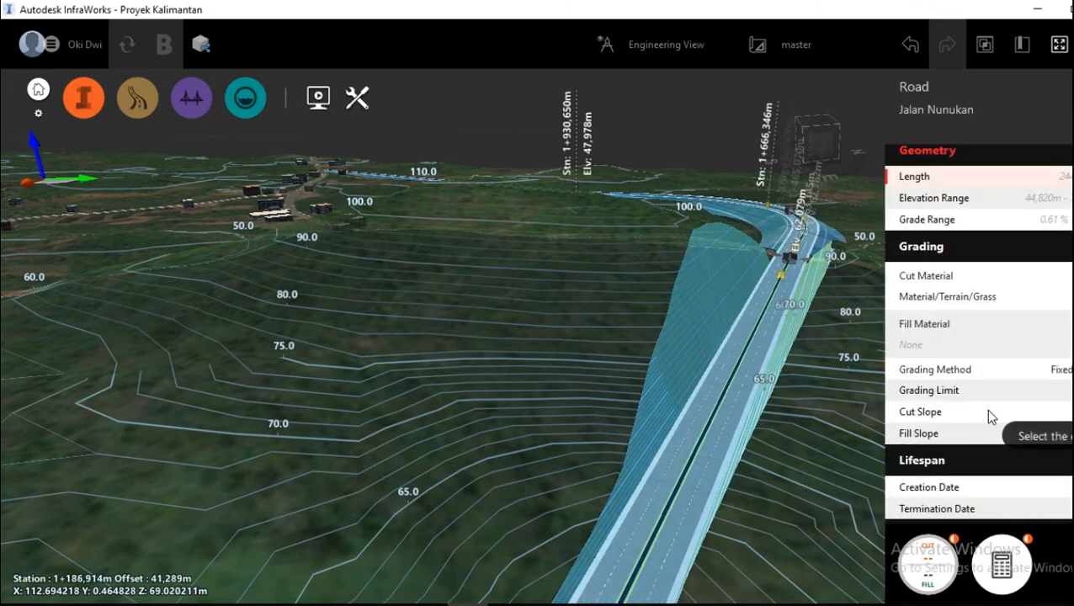
pyautogui.scroll(-1, 986, 415)
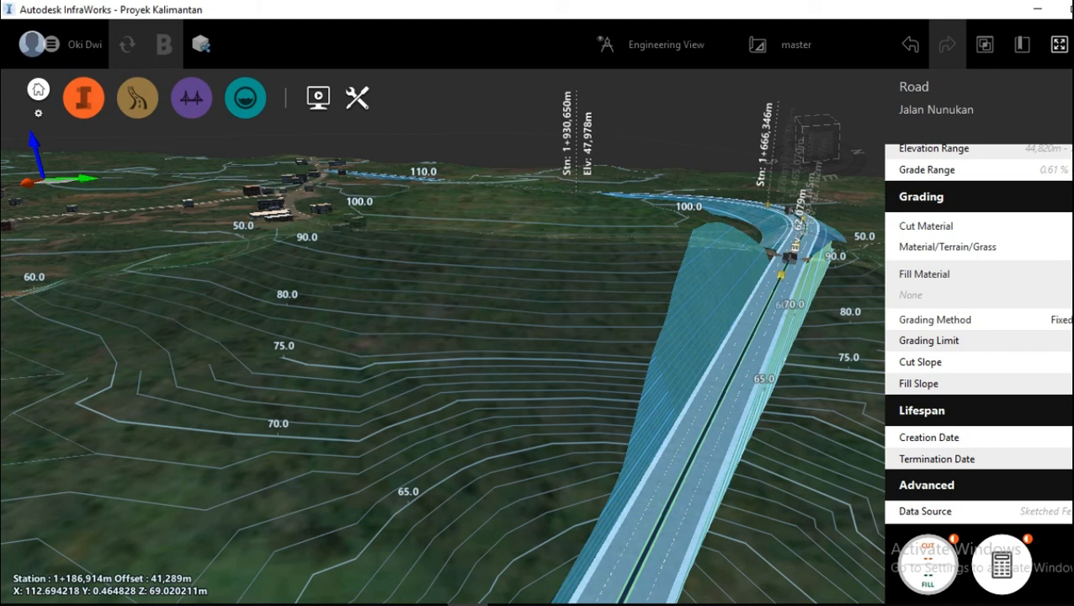
pyautogui.click(1069, 411)
pyautogui.click(1070, 411)
pyautogui.scroll(-3, 1027, 328)
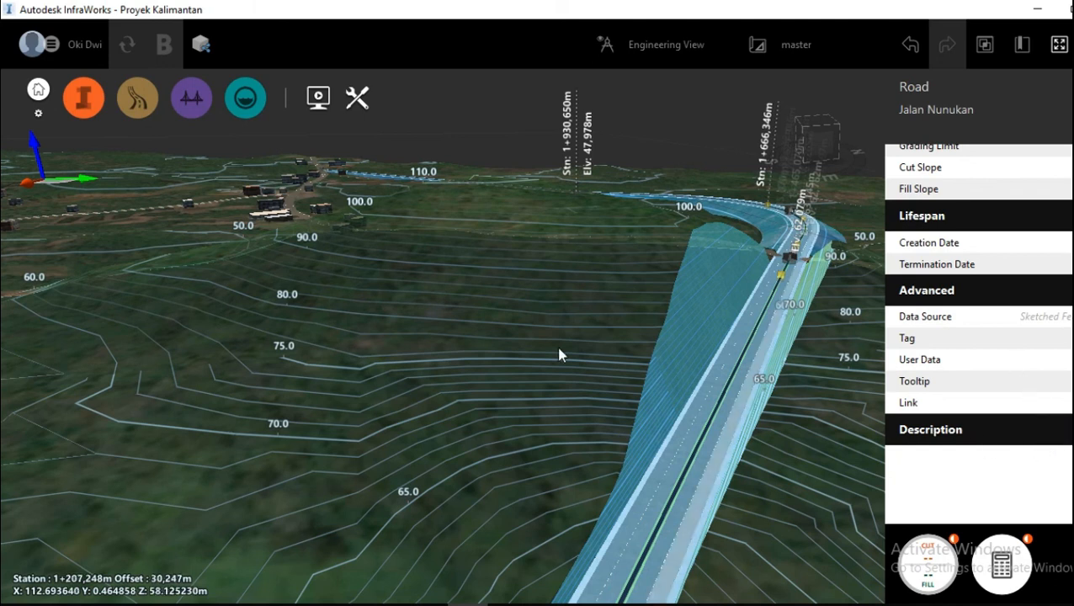
pyautogui.scroll(-1, 516, 361)
pyautogui.scroll(-1, 515, 354)
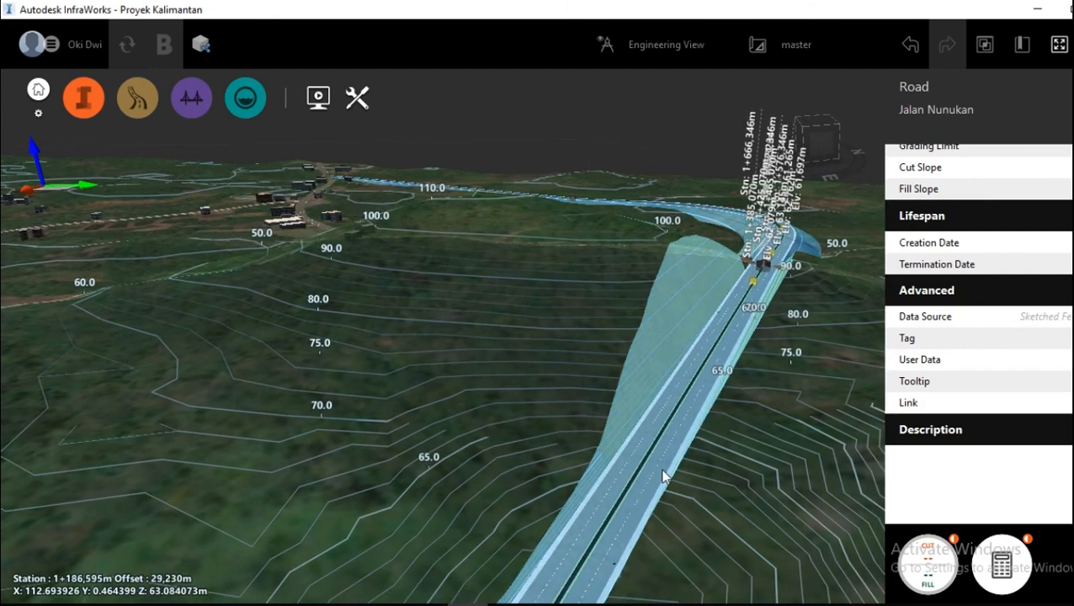